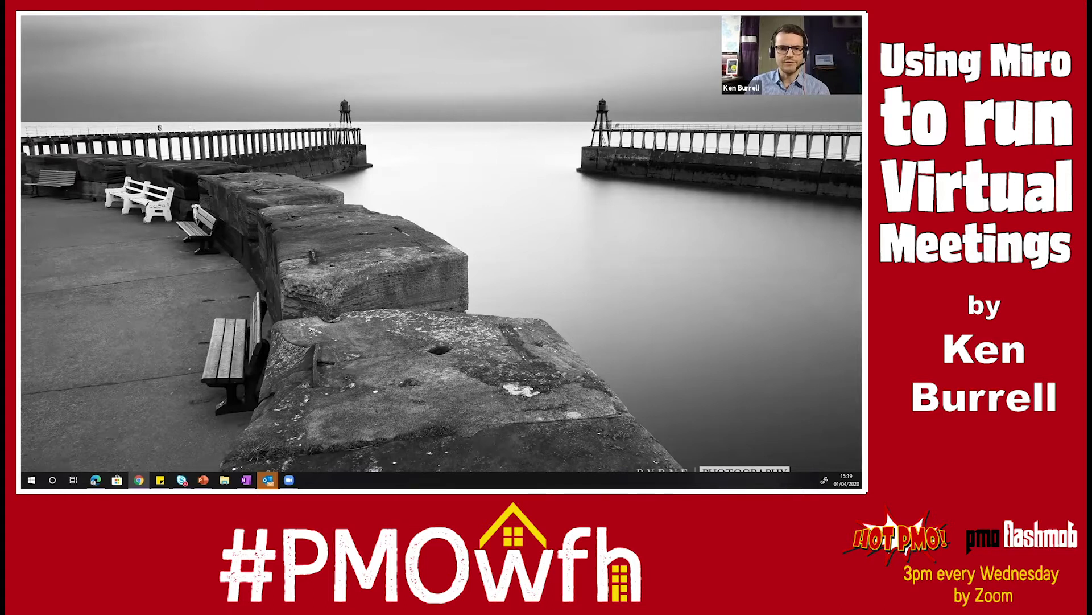
- Bring up the Miro dashboard in Edge and open the Phase 5 Review board
click(95, 480)
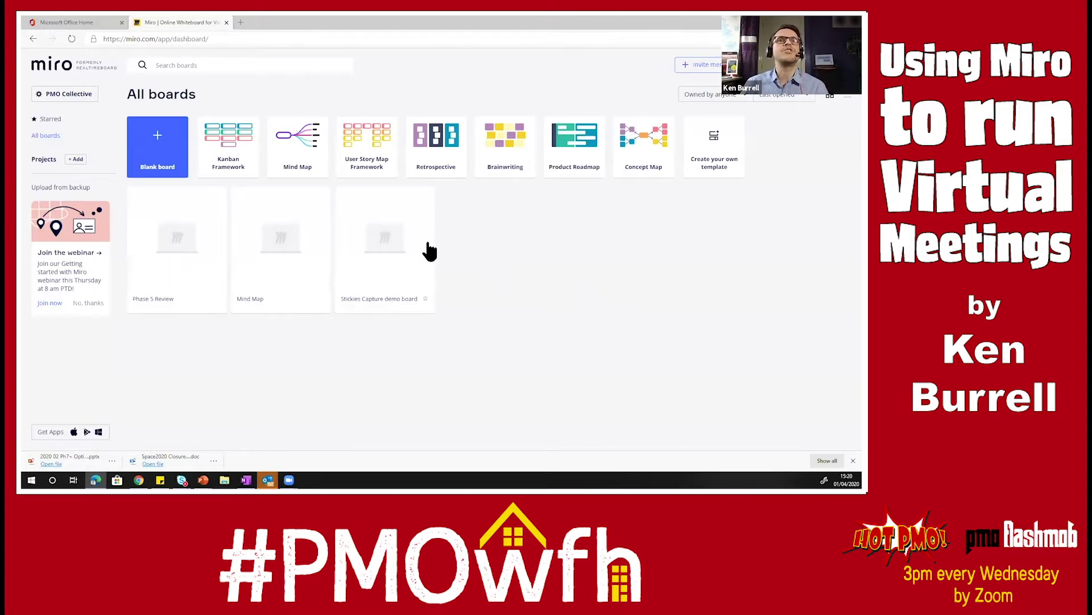
click(185, 259)
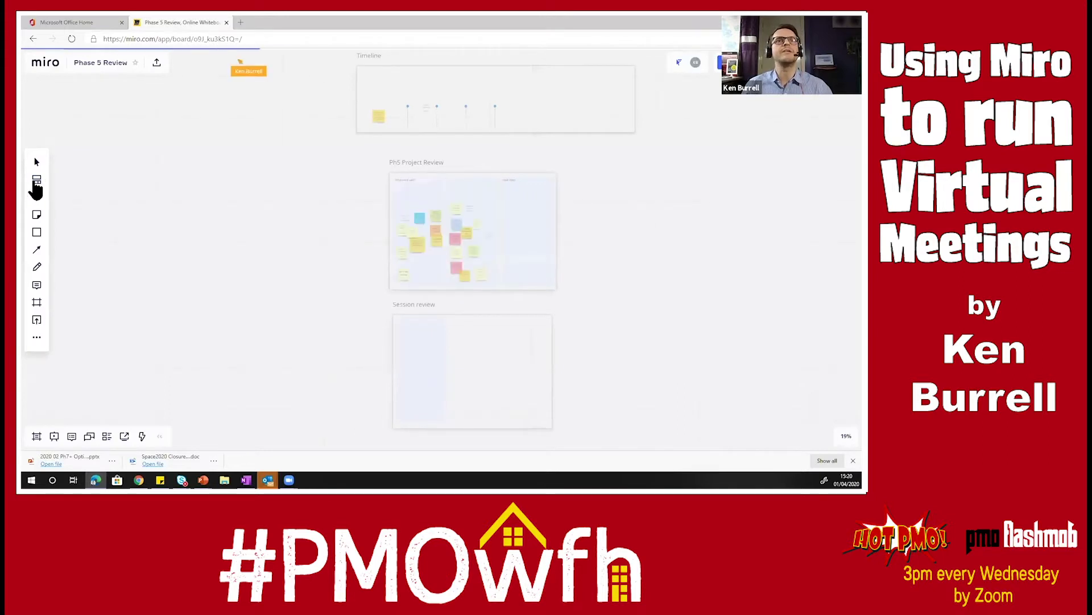
- Preview the Retrospective template with What went well, What needs improvement and Next steps columns
click(36, 183)
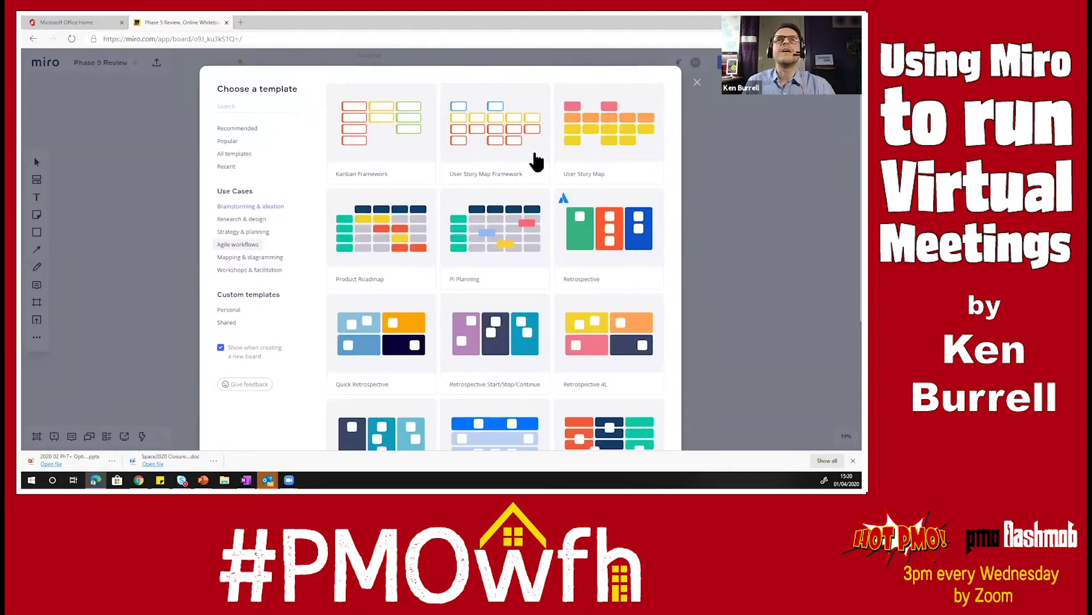
mouse_move(639, 215)
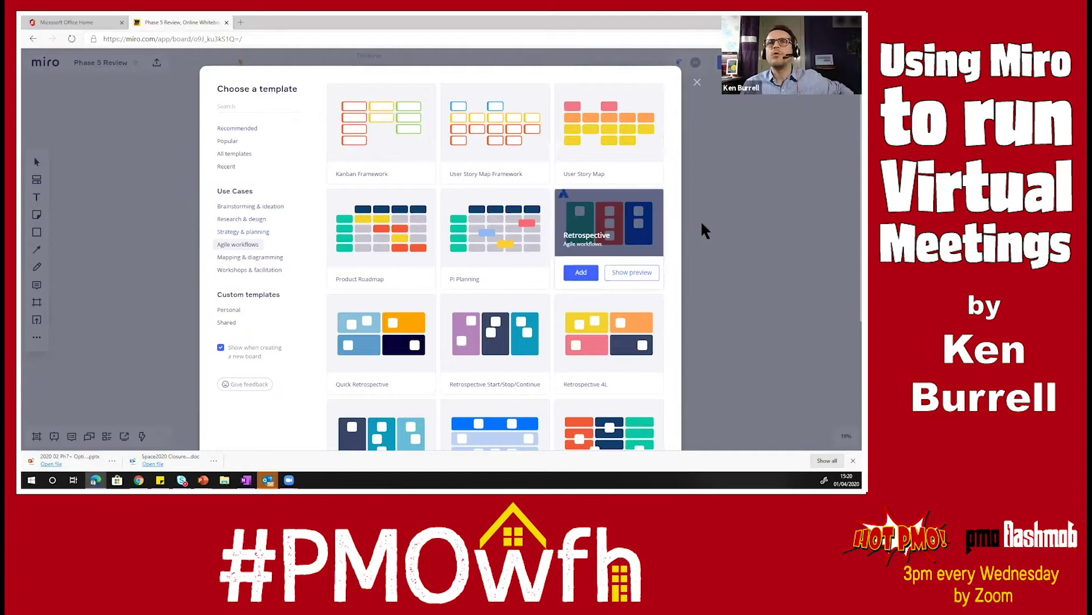
mouse_move(612, 173)
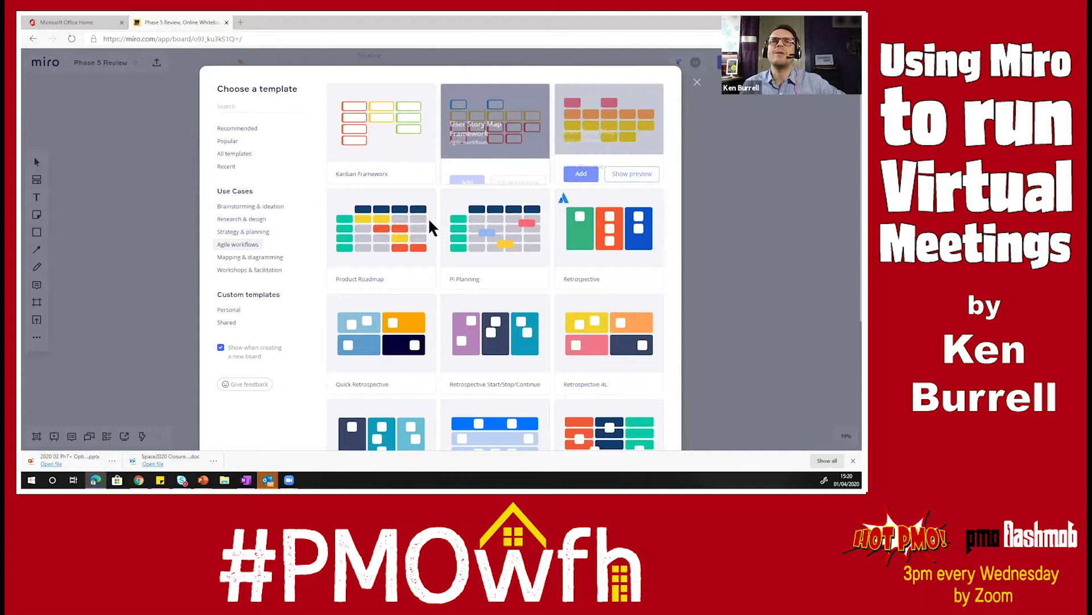
mouse_move(614, 239)
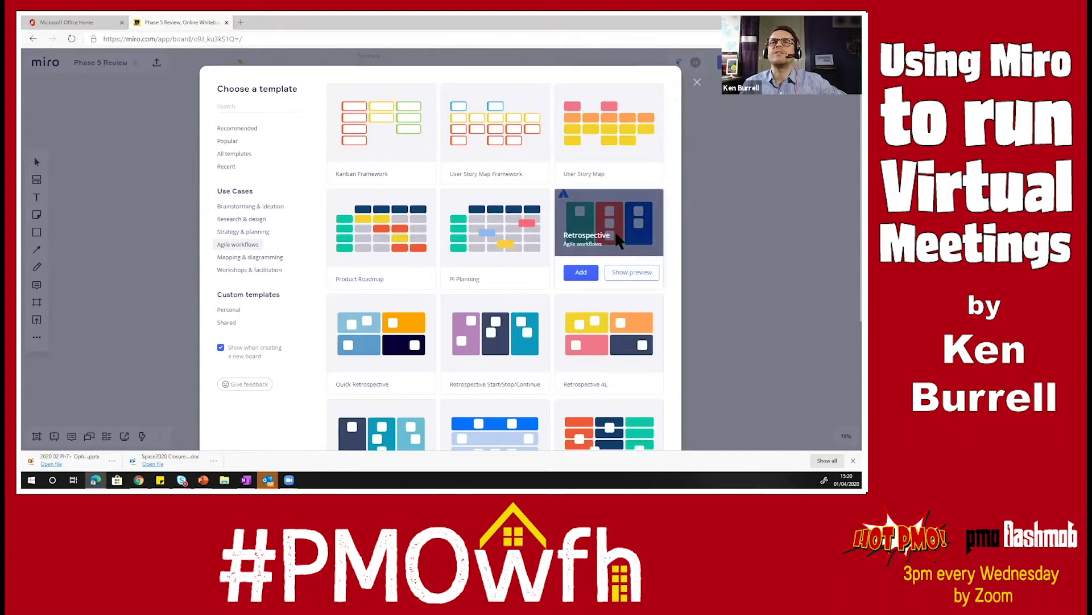
click(618, 238)
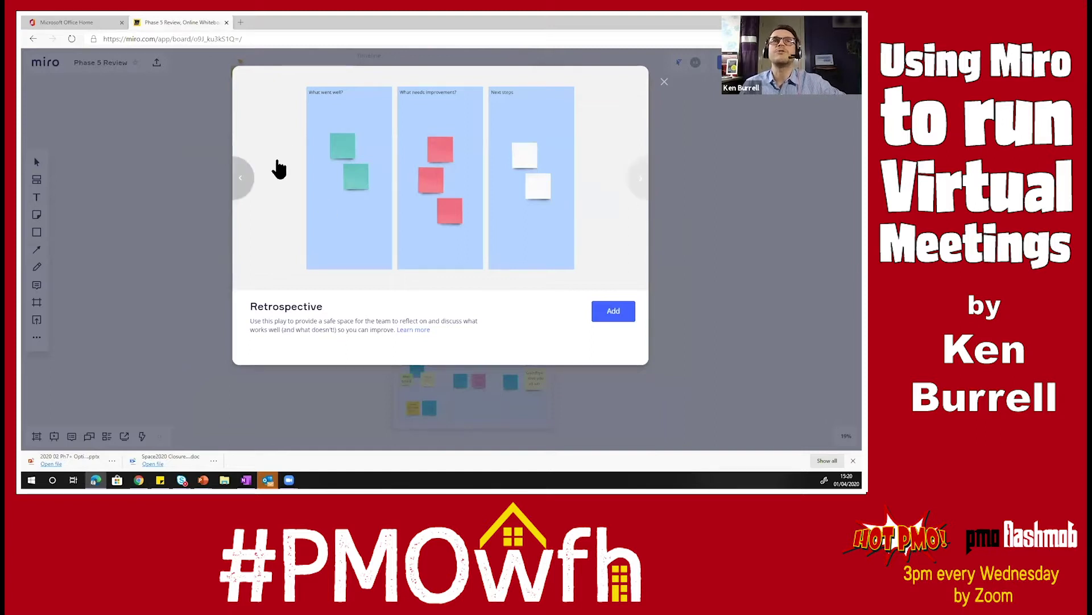
- Browse the Quick Retrospective, Start/Stop/Continue and 4L templates, then close the preview without adding any
click(640, 191)
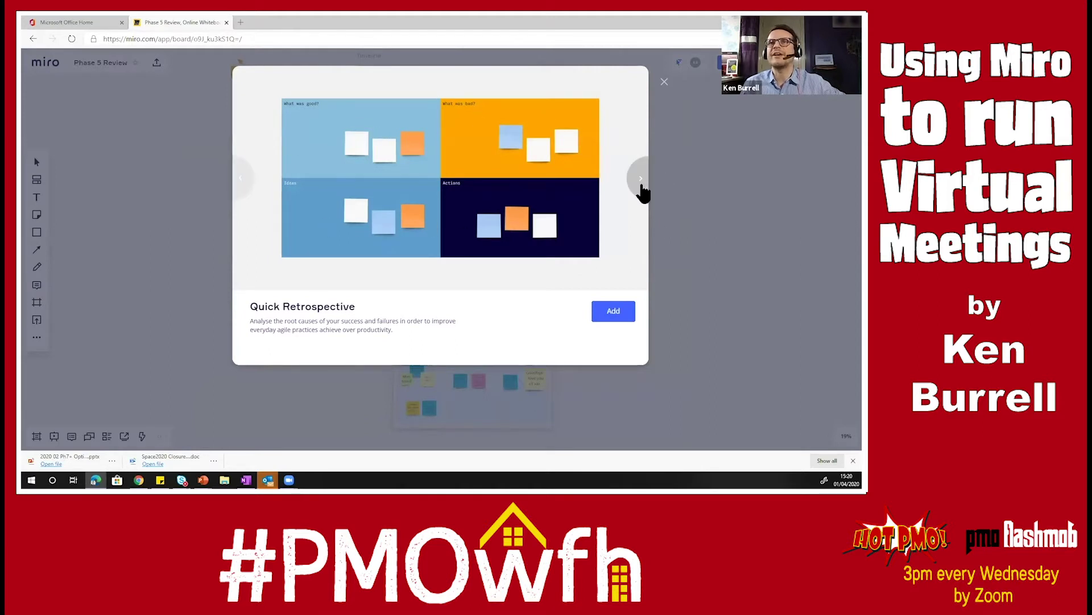
click(640, 194)
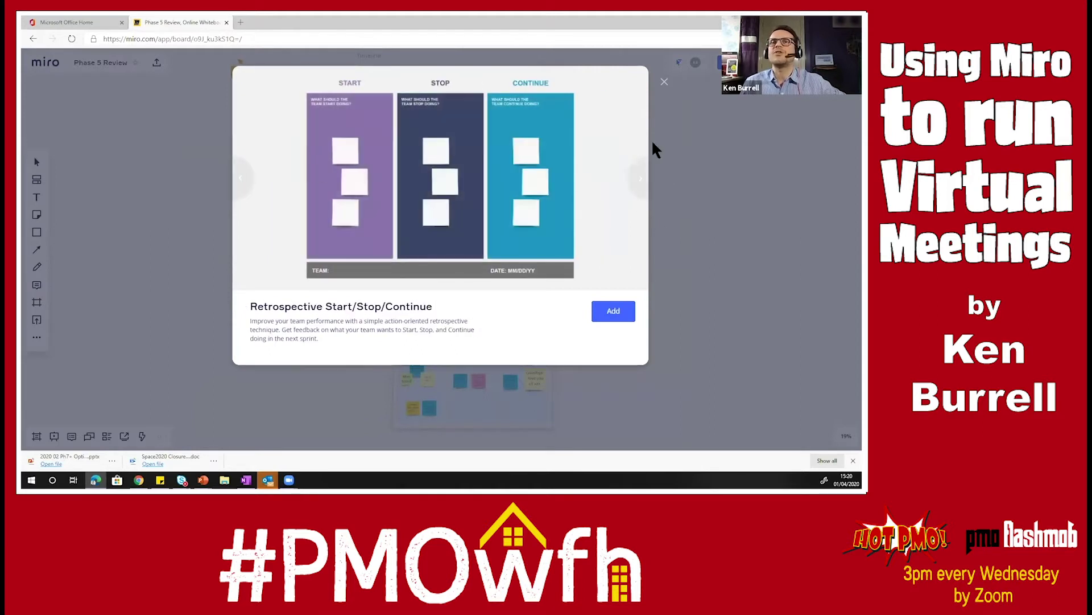
click(638, 181)
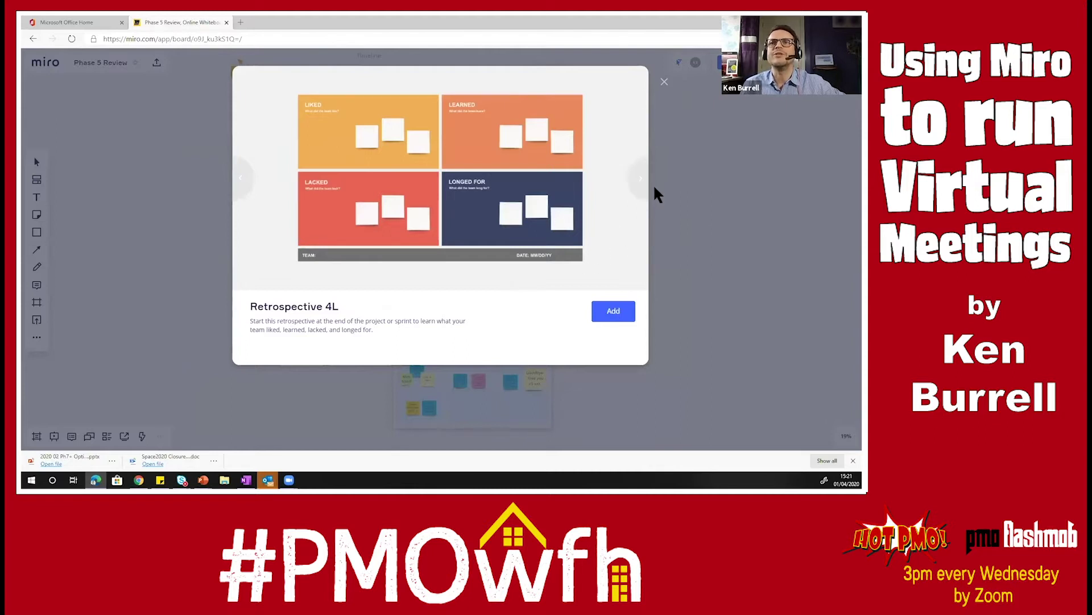
click(696, 244)
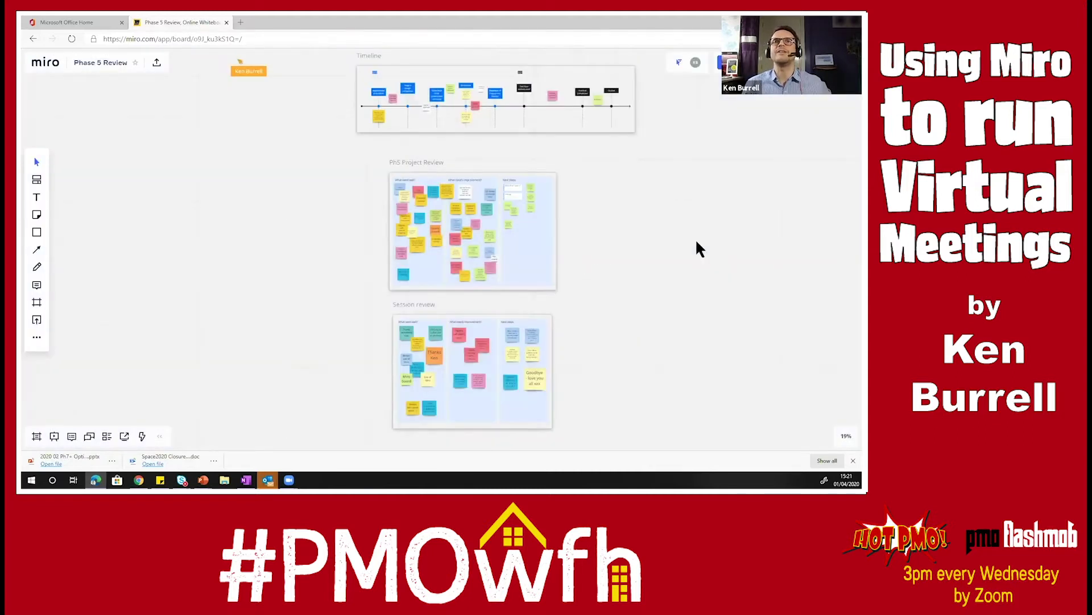
- Zoom to 50% on the Timeline, from Appointment of Architect in 2019 to Go Live in 2020
scroll(700, 248, up, 2)
scroll(691, 262, up, 5)
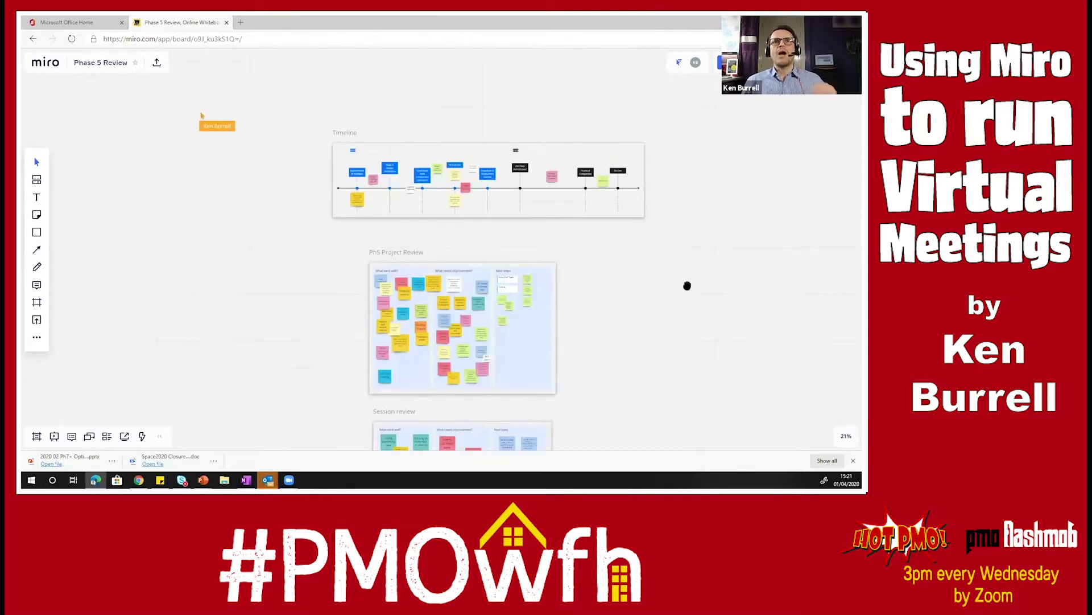
scroll(655, 321, right, 2)
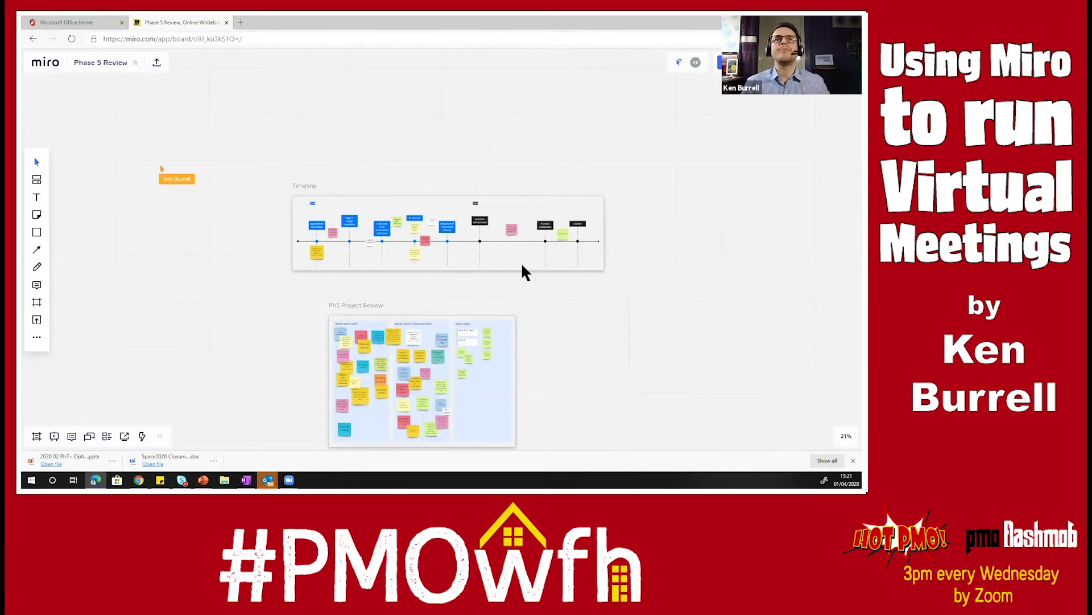
scroll(517, 257, up, 6)
scroll(517, 251, down, 6)
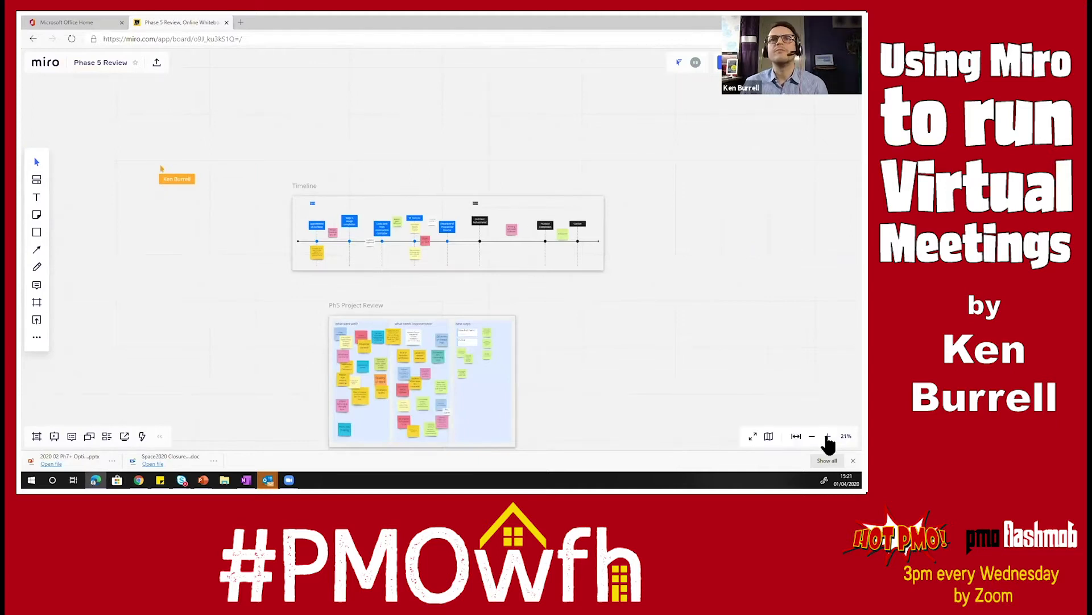
click(829, 436)
click(829, 436)
click(829, 437)
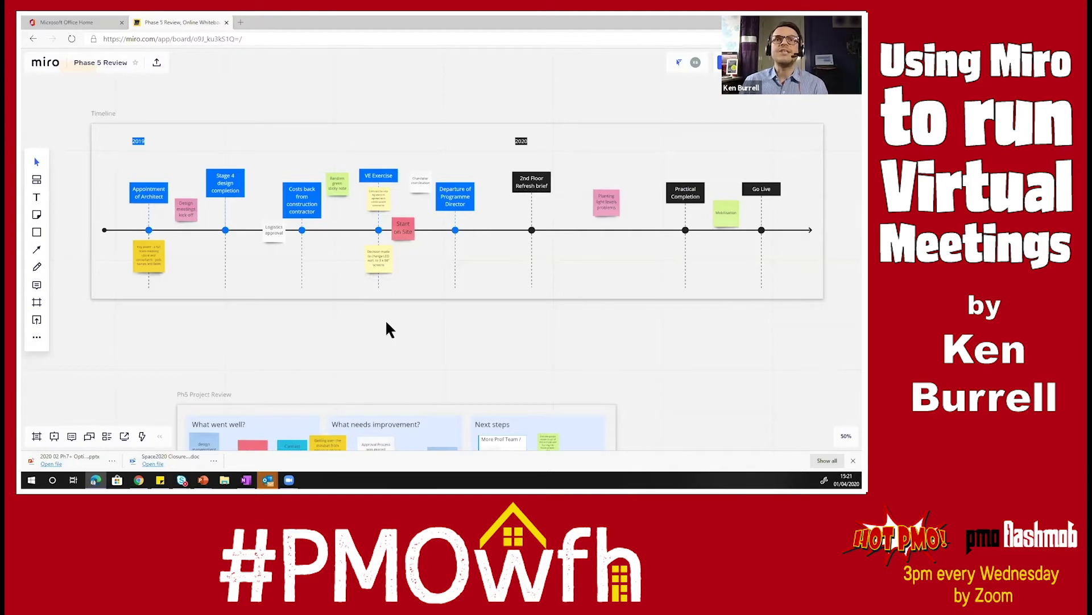
- Nudge the first milestone's yellow sticky note, then pan down to the Ph5 Project Review frame
click(153, 251)
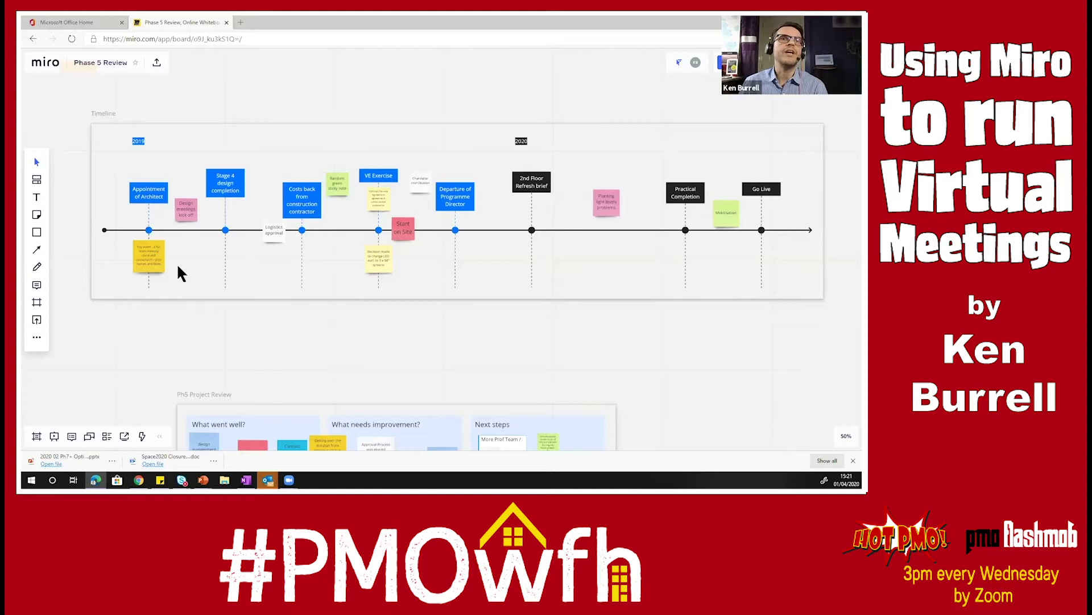
mouse_move(155, 255)
mouse_down()
mouse_move(188, 255)
mouse_move(166, 244)
mouse_up()
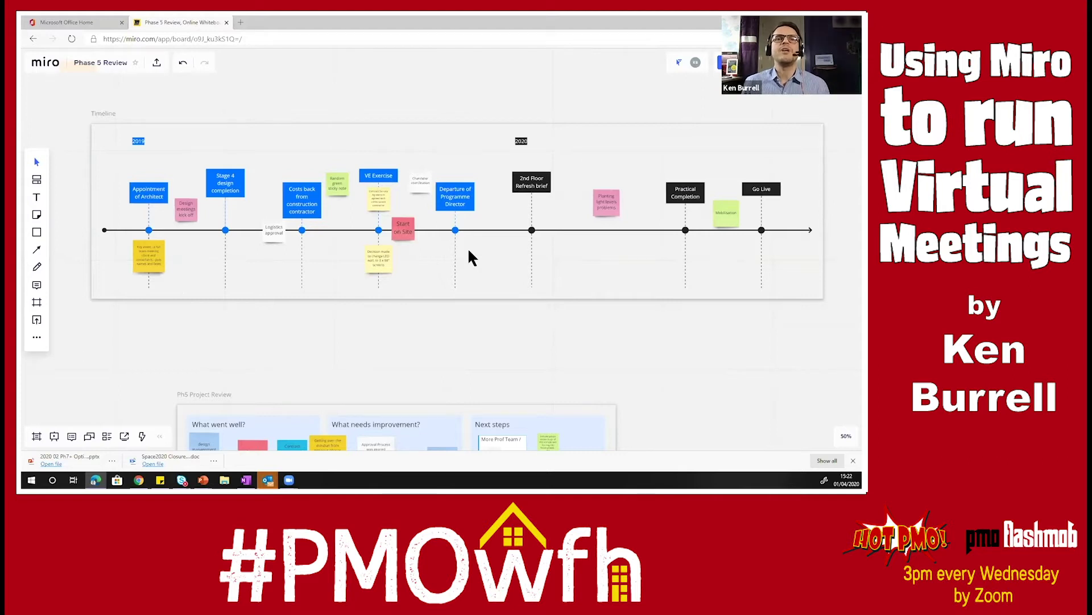
scroll(467, 248, down, 1)
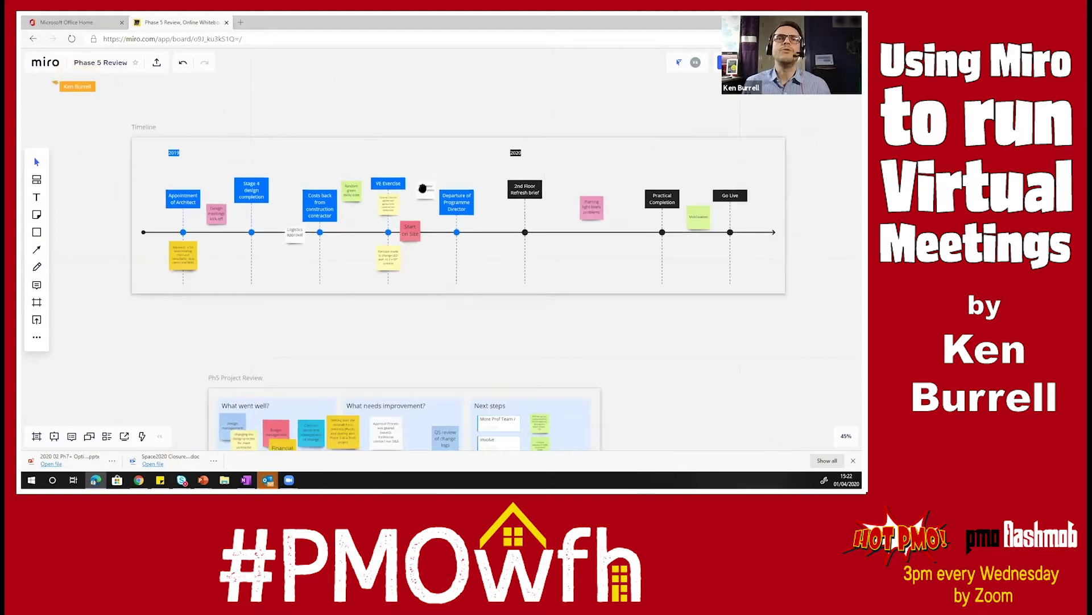
scroll(420, 171, down, 3)
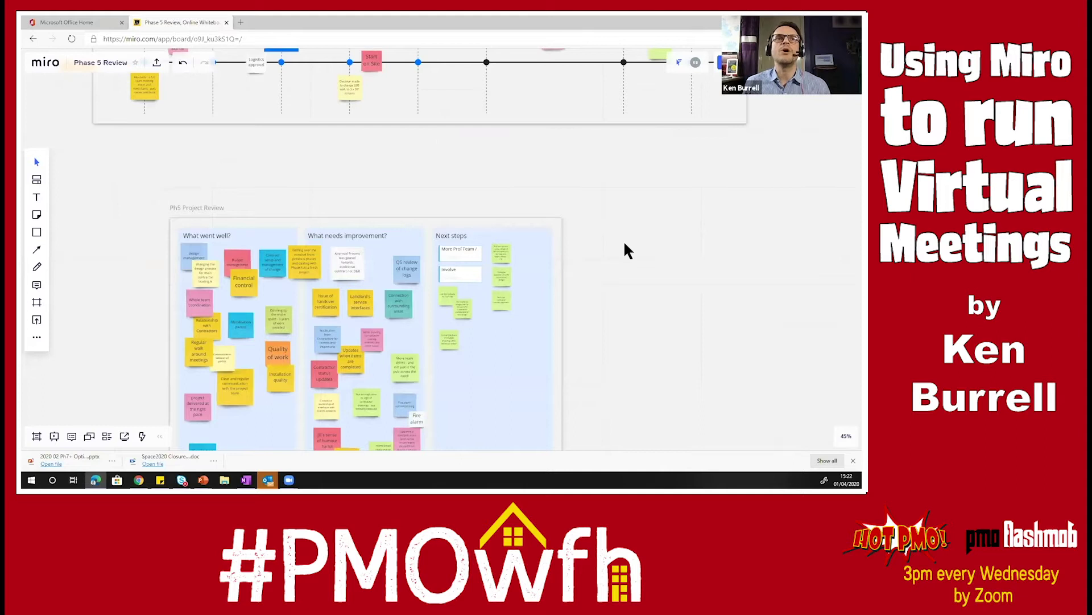
drag(625, 244, 644, 197)
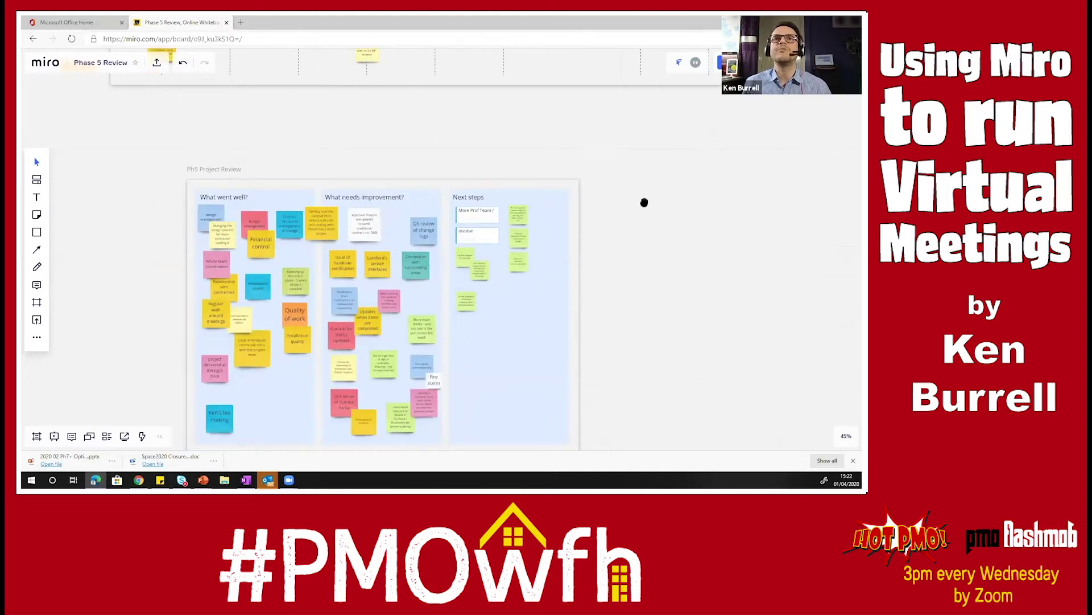
scroll(494, 262, down, 2)
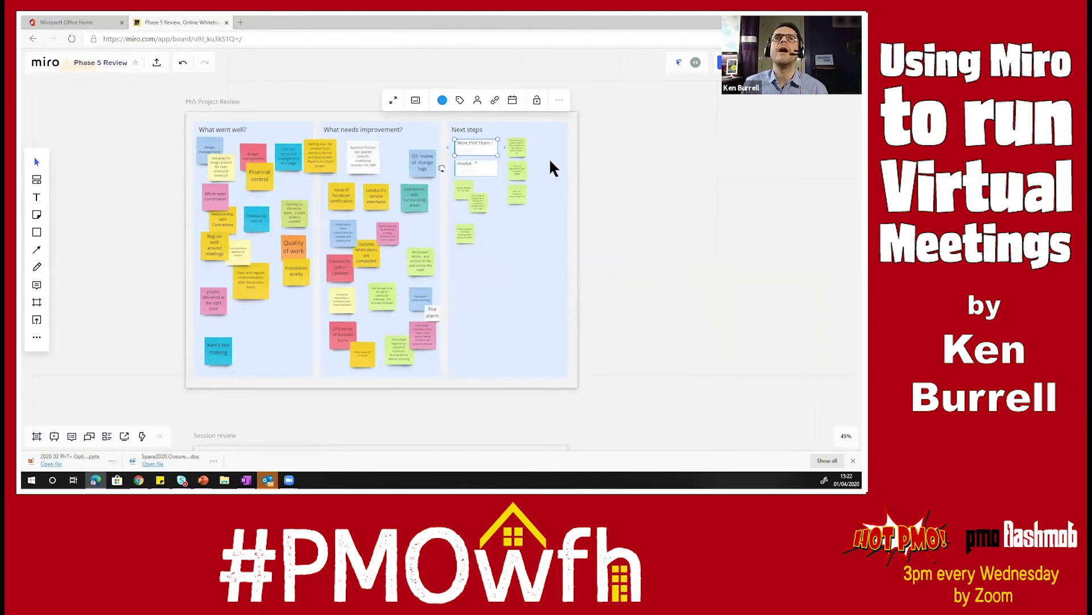
click(458, 101)
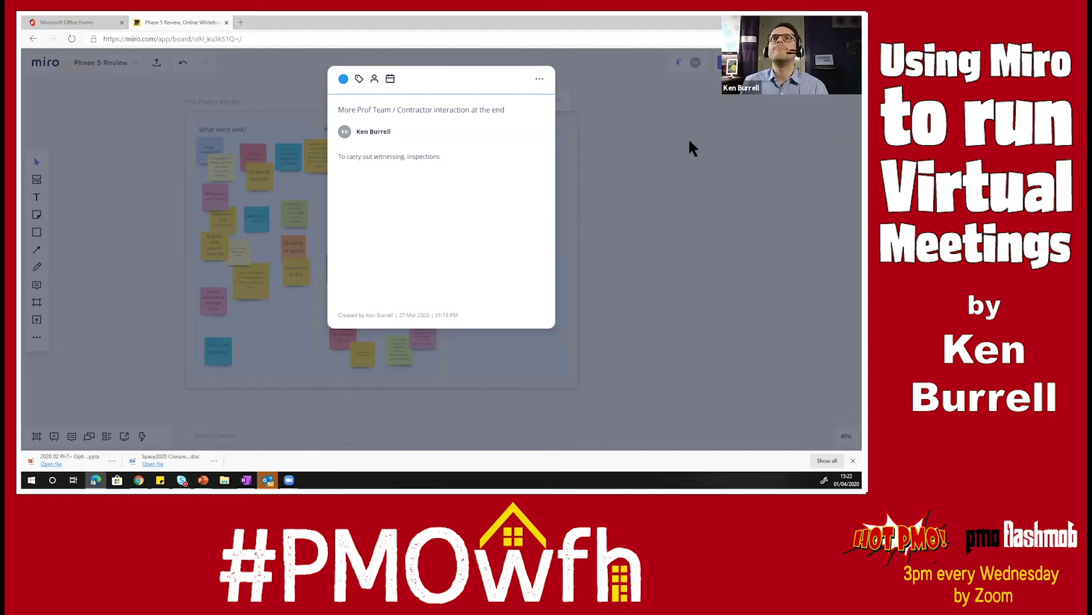
click(540, 78)
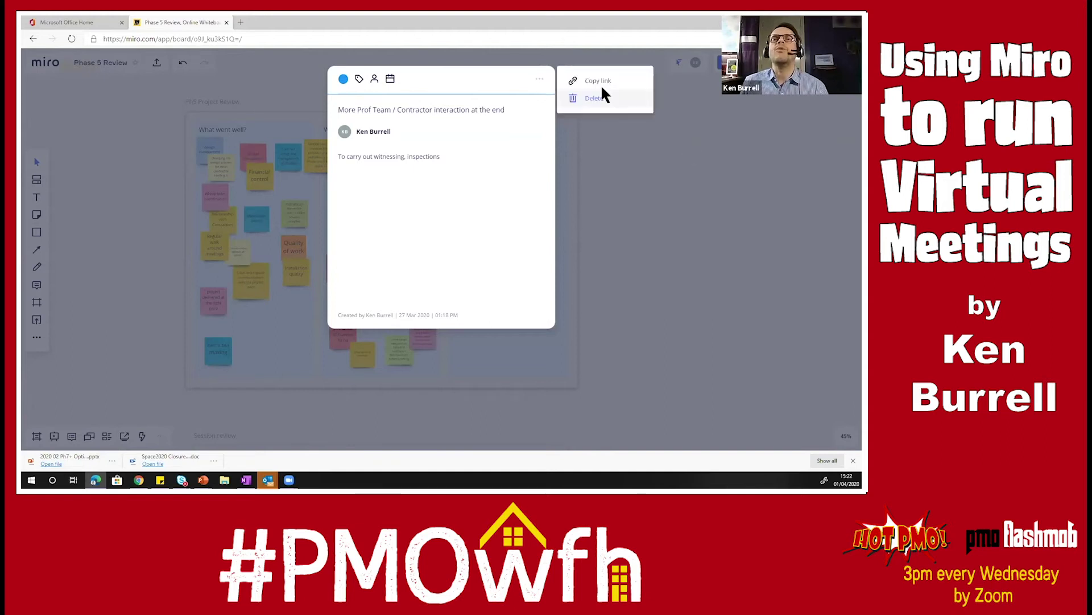
click(663, 154)
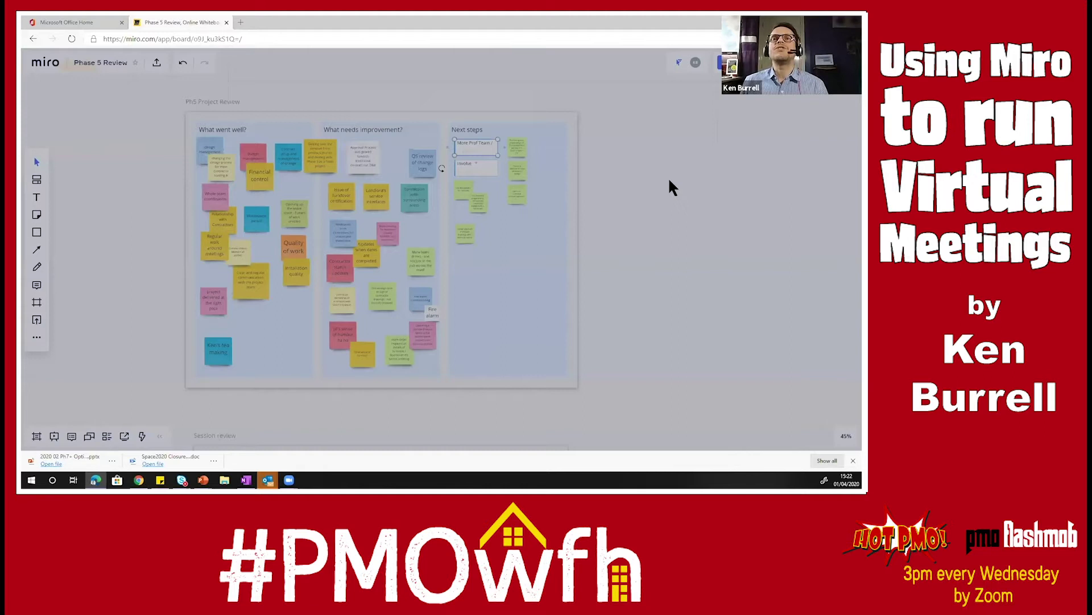
- Scroll past Ph5 Project Review to show the Session review frame and its sticky notes
scroll(685, 286, down, 3)
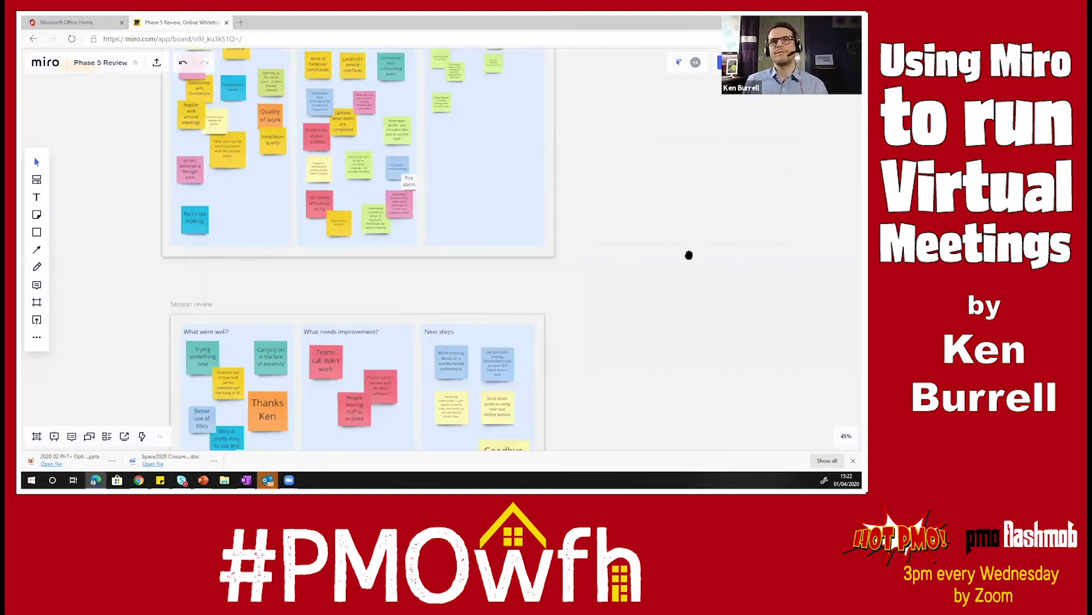
scroll(701, 221, down, 4)
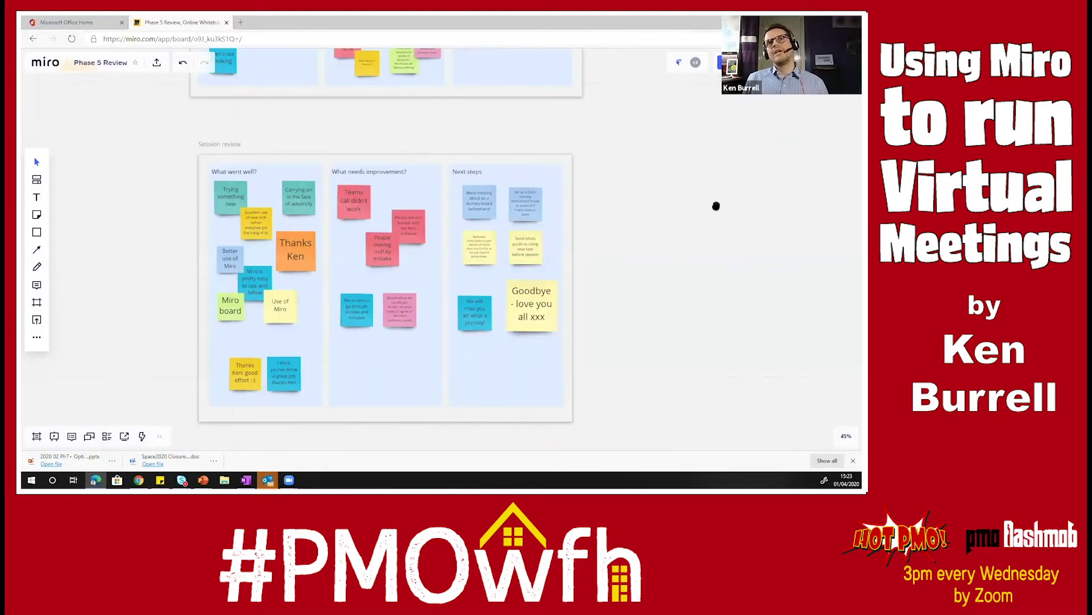
scroll(721, 194, down, 1)
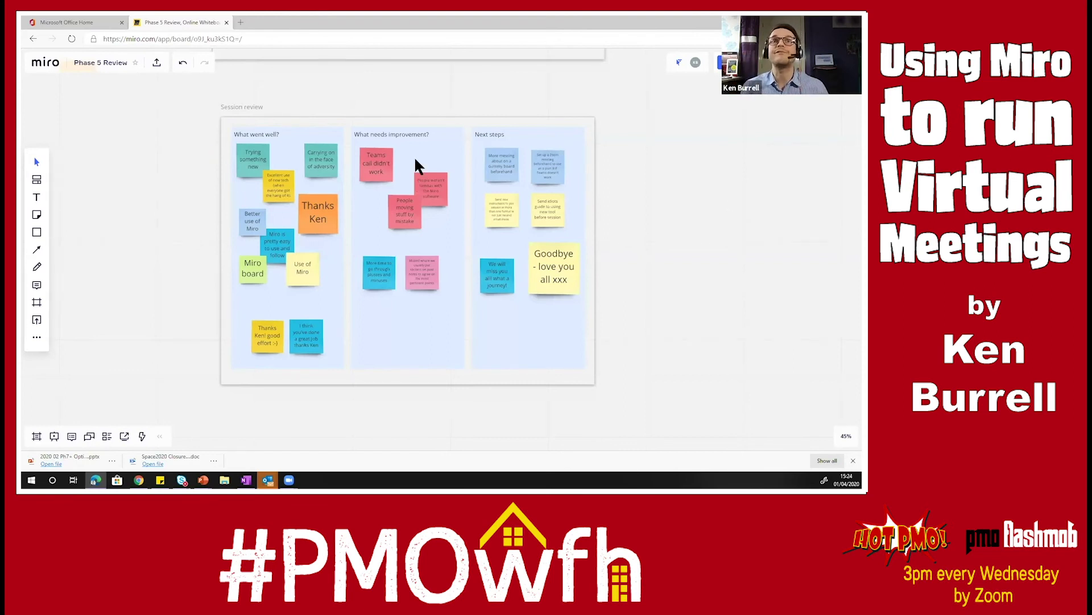
- Fit the Next steps column background in Session review and lock it in place
click(490, 134)
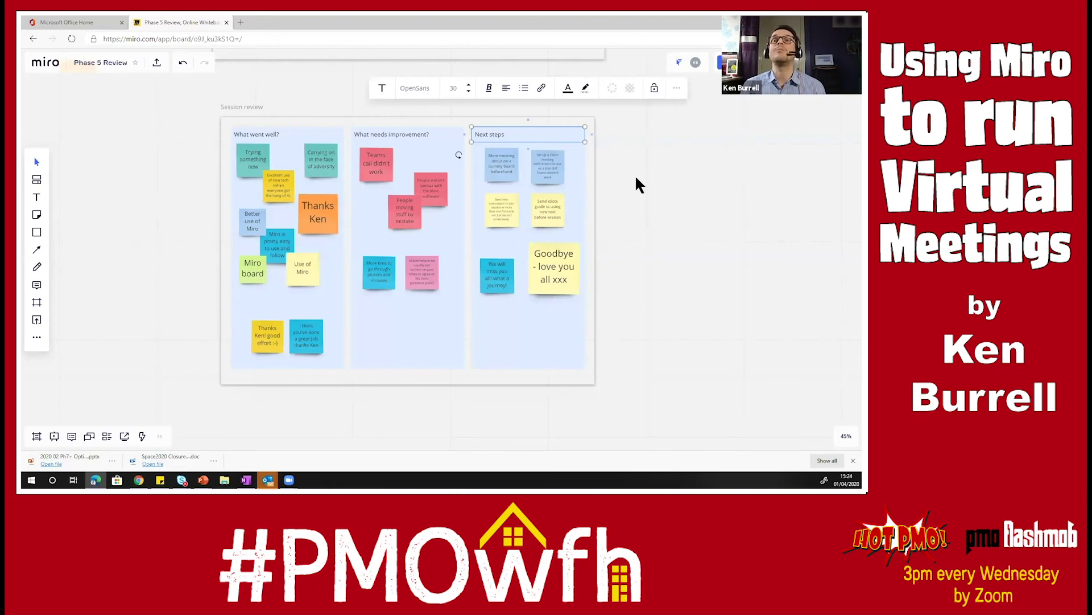
click(574, 175)
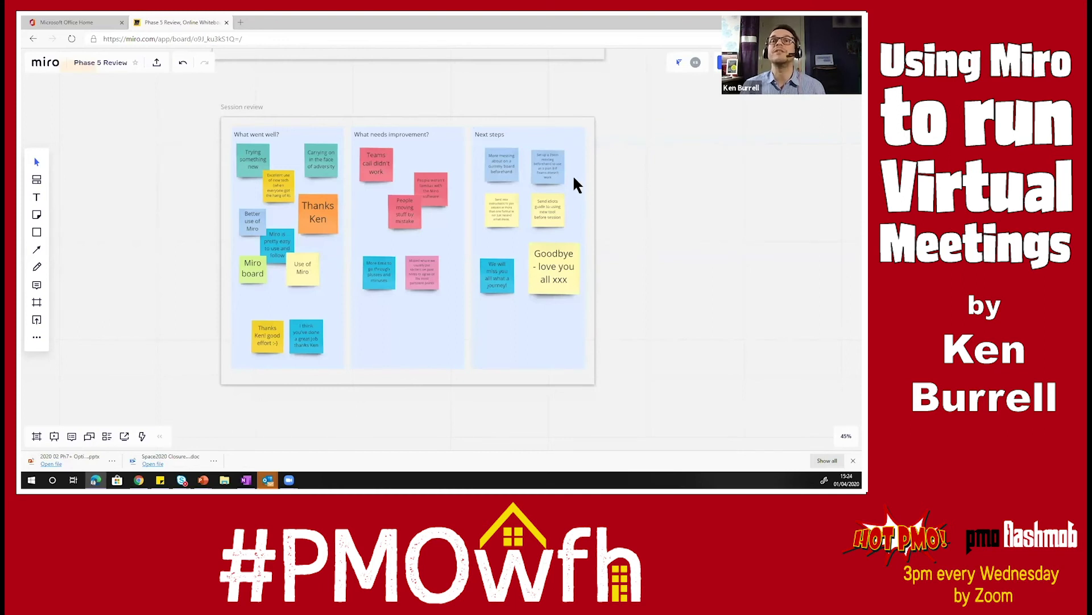
click(572, 175)
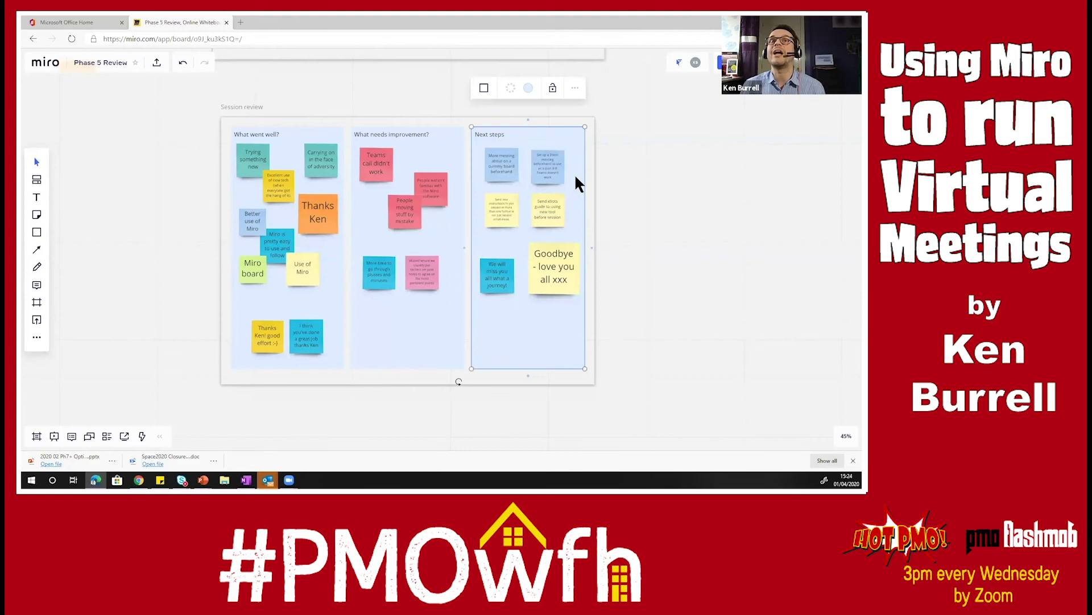
mouse_move(575, 173)
mouse_down()
mouse_move(658, 162)
mouse_move(552, 188)
mouse_move(572, 162)
mouse_up()
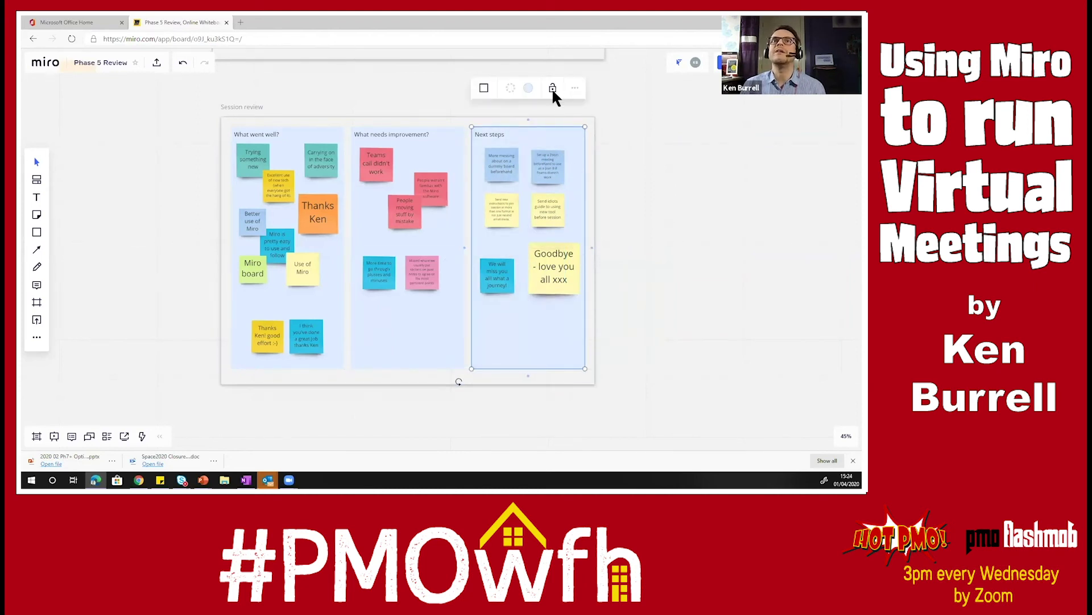
click(552, 88)
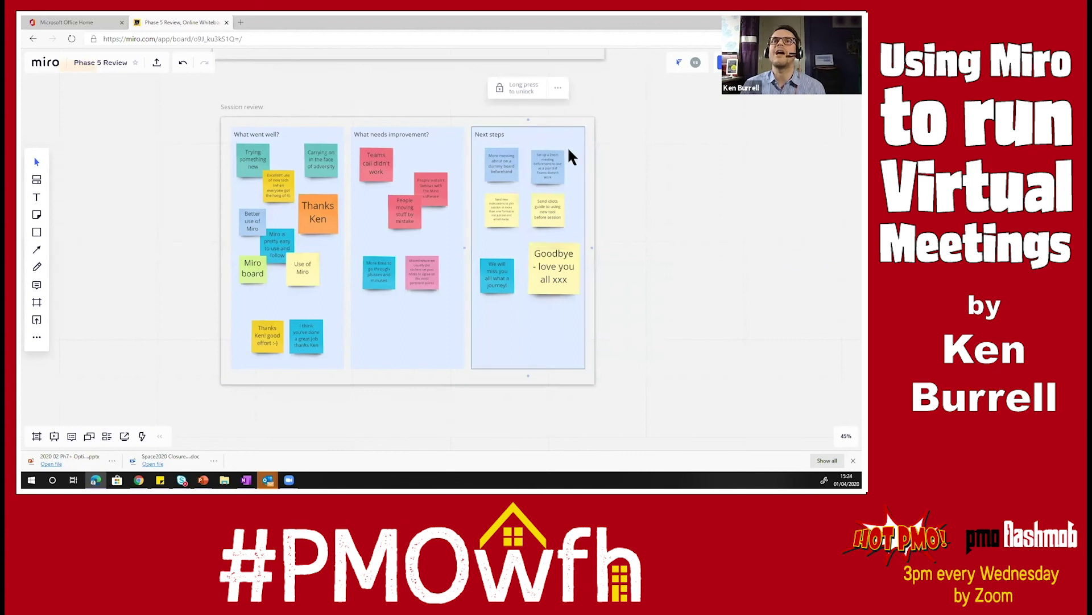
scroll(629, 139, left, 5)
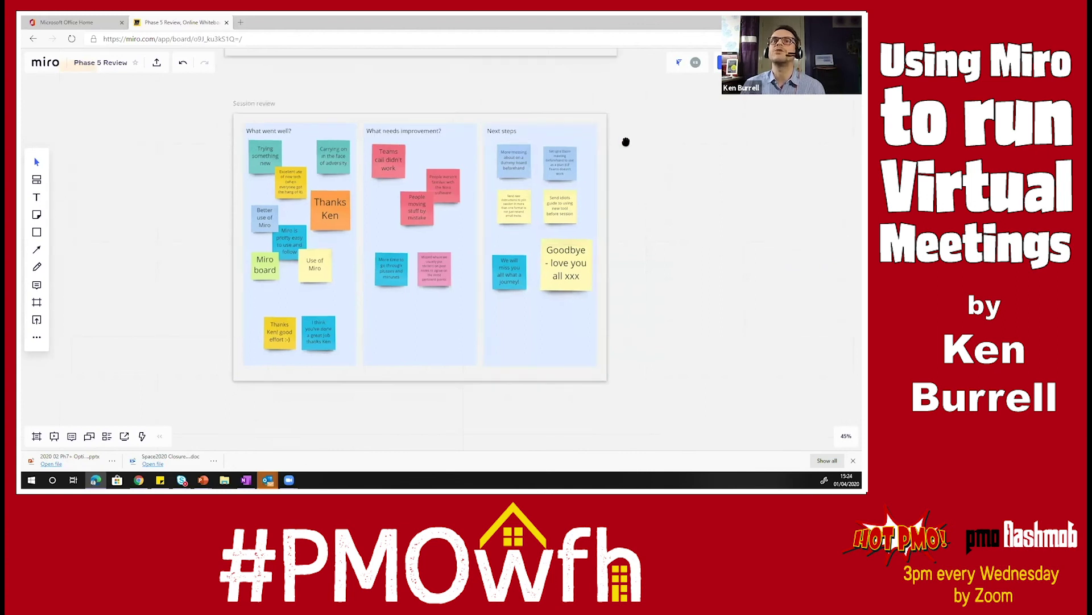
scroll(564, 178, right, 5)
scroll(563, 178, up, 3)
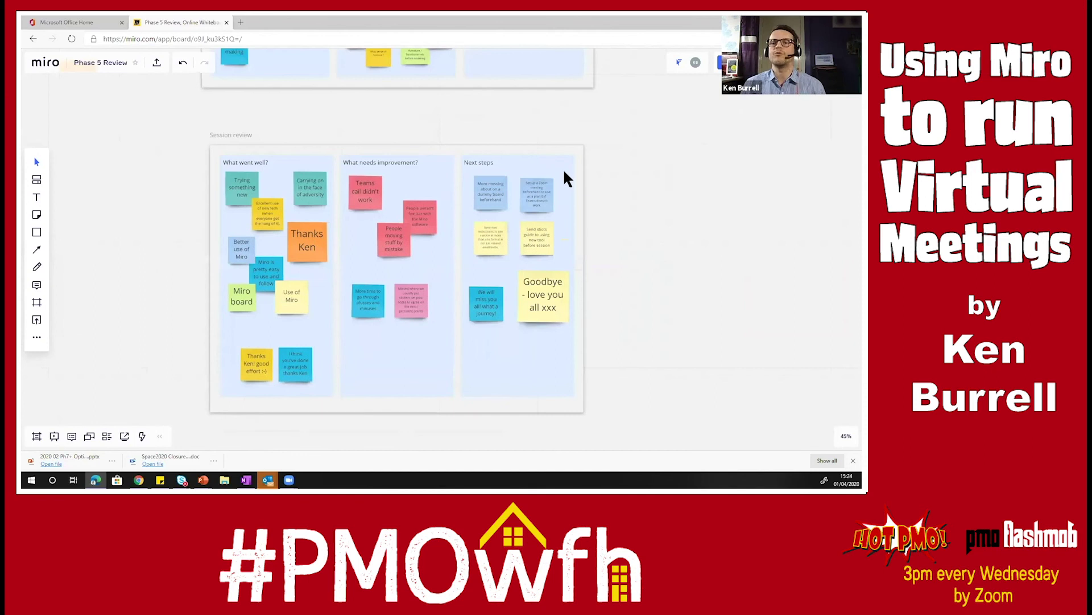